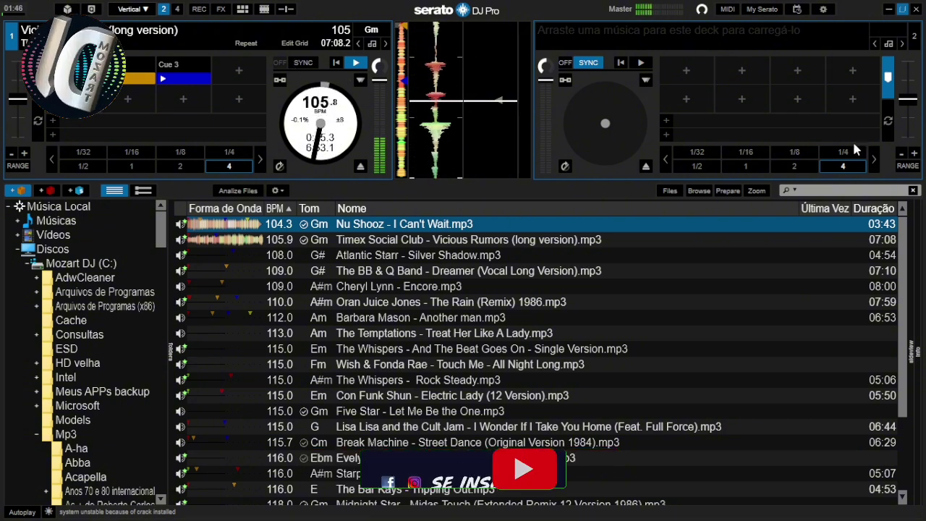
- Show and hide the recording controls, and do the same with the FX 1 and FX 2 effects racks
click(588, 62)
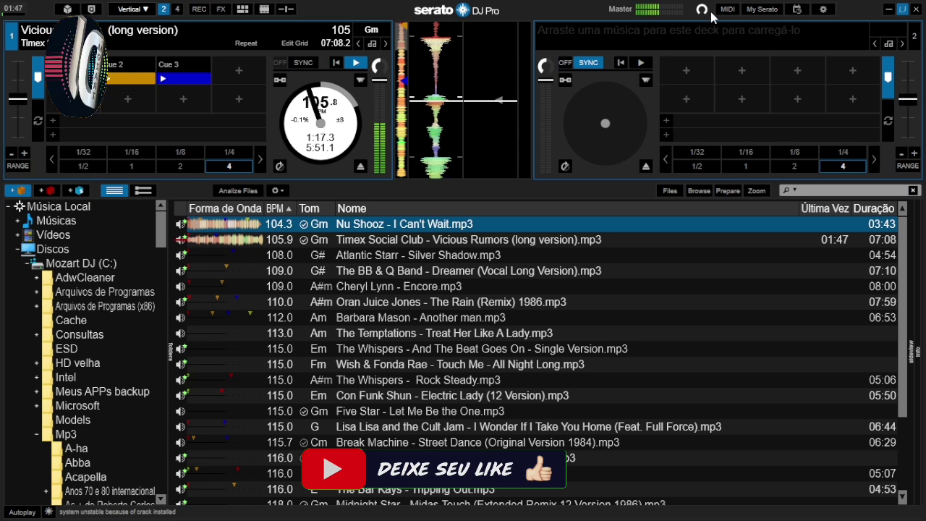
click(199, 10)
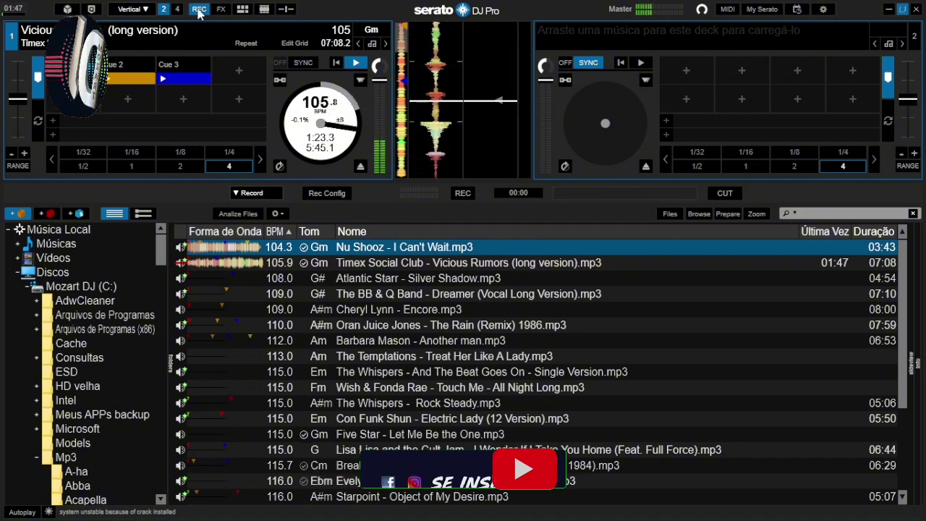
click(199, 10)
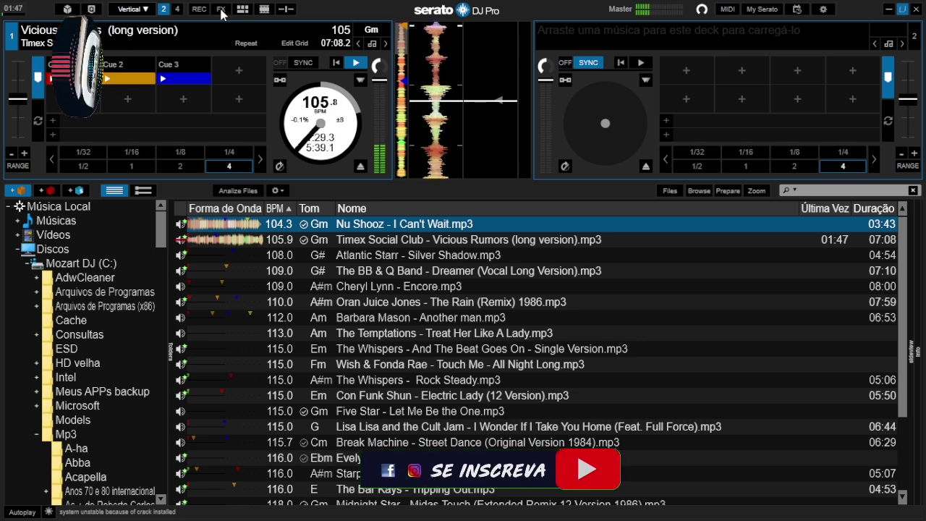
click(220, 9)
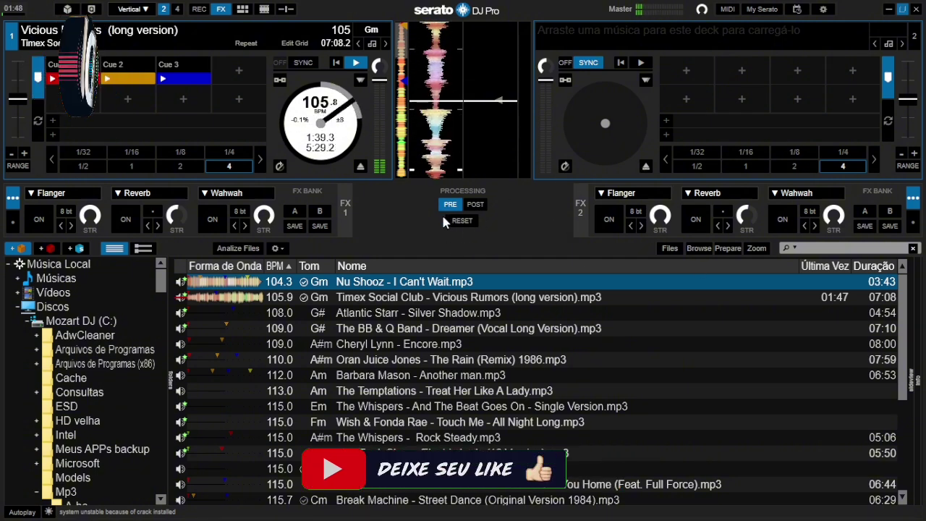
click(220, 10)
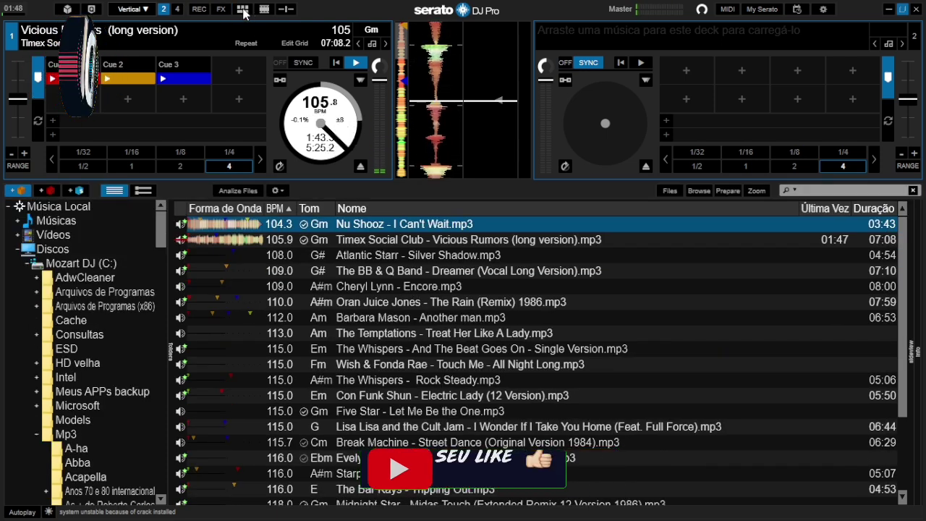
- Show and hide the Automix side view and the video mixing controls
click(244, 10)
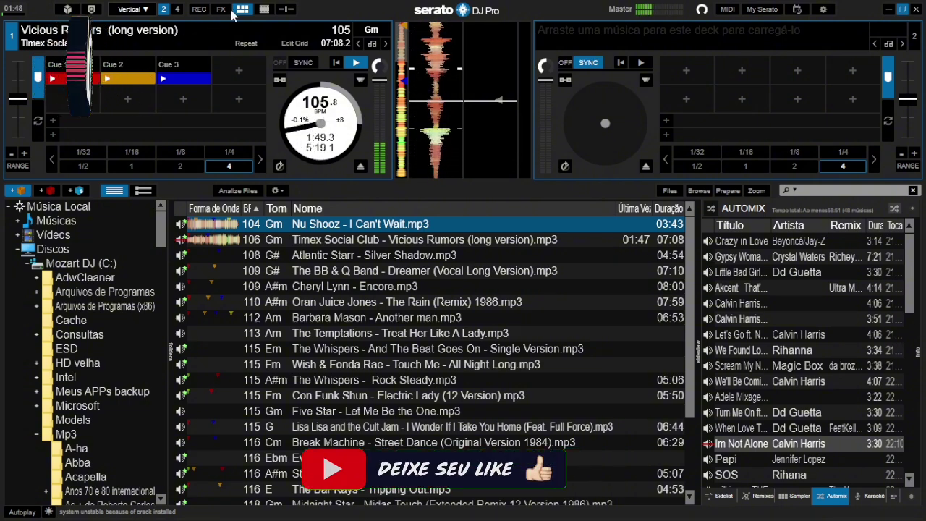
click(263, 9)
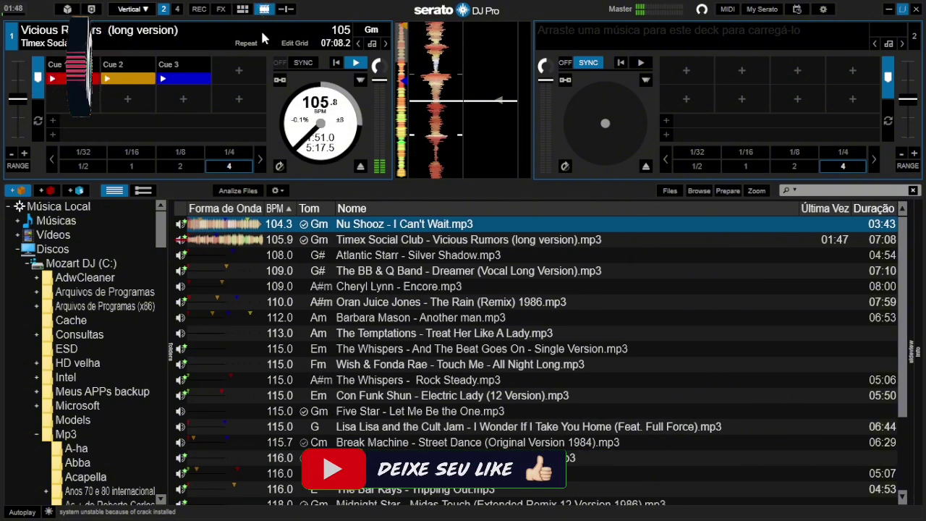
click(263, 10)
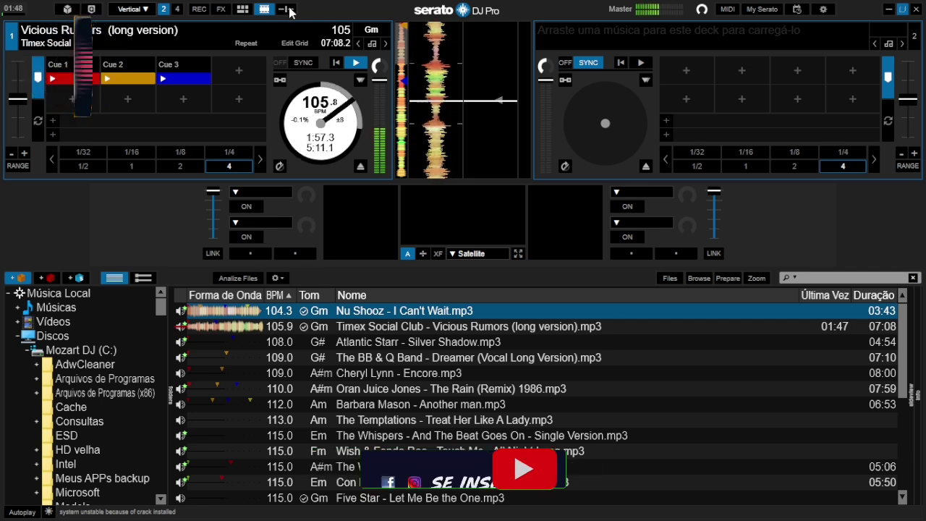
click(262, 9)
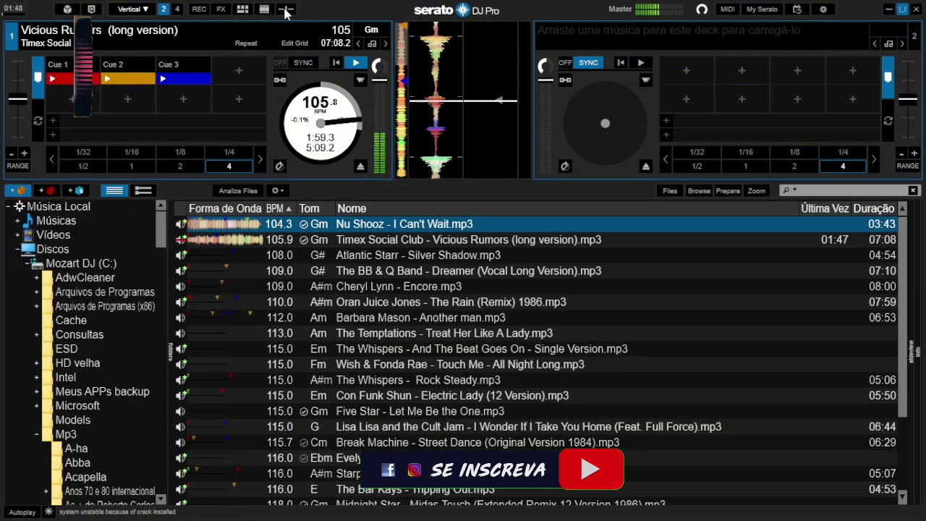
- Show the mixer section with its equalizer, filter, crossfader and headphone cue controls, and hide it again
click(286, 8)
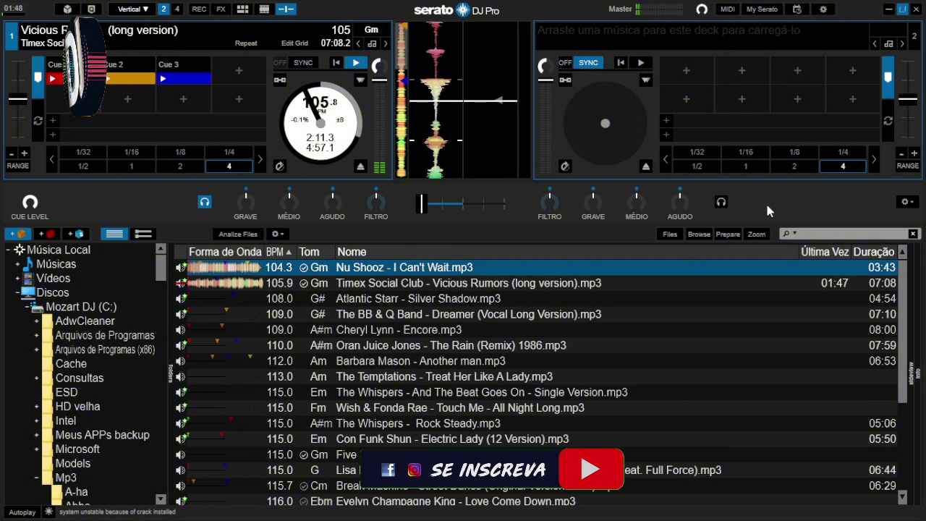
click(205, 203)
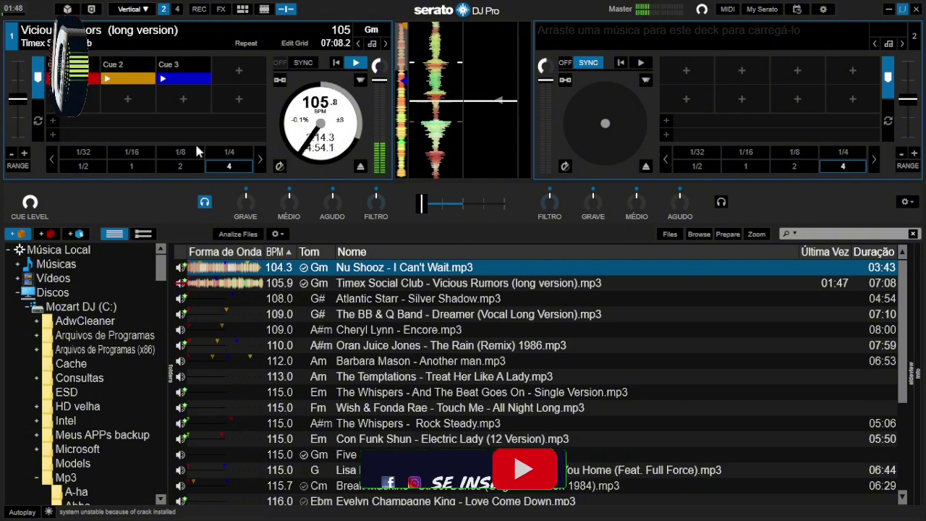
click(286, 8)
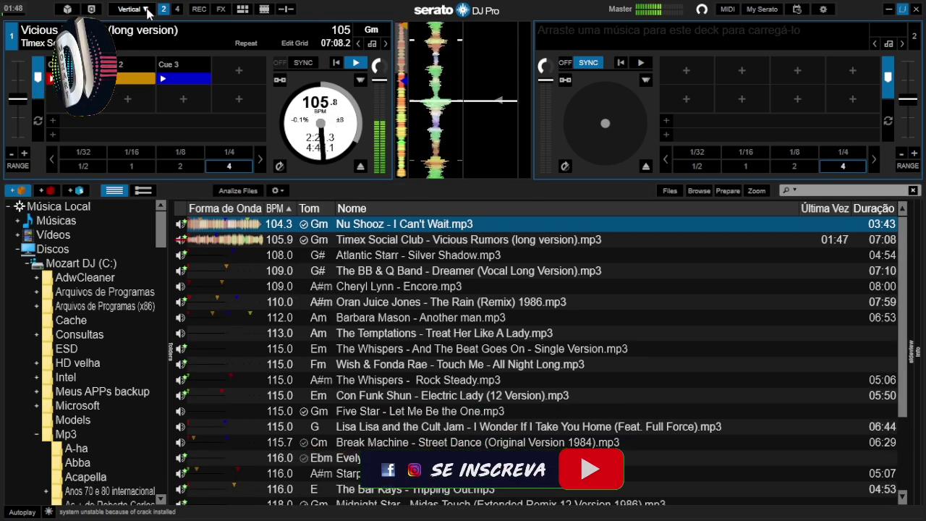
- Preview the four-deck layout, return to two decks, and look over the available screen layout options
click(177, 9)
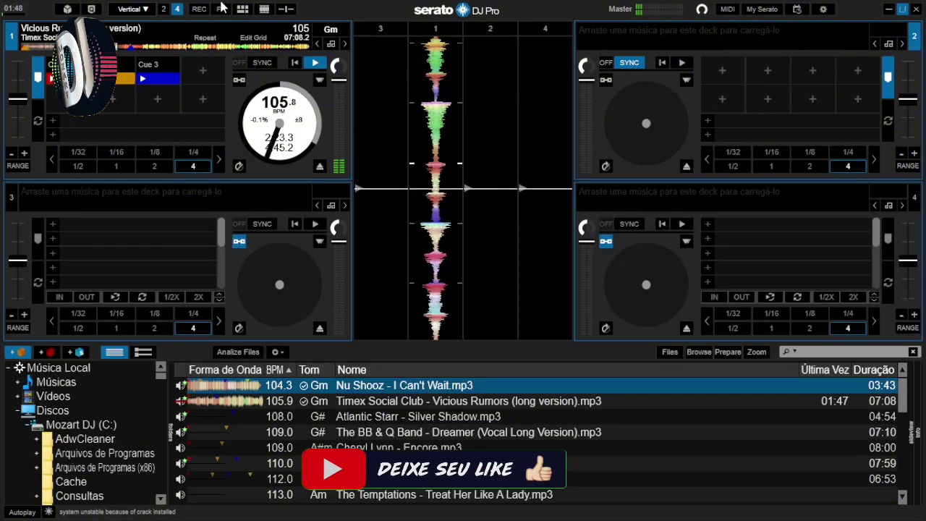
click(164, 9)
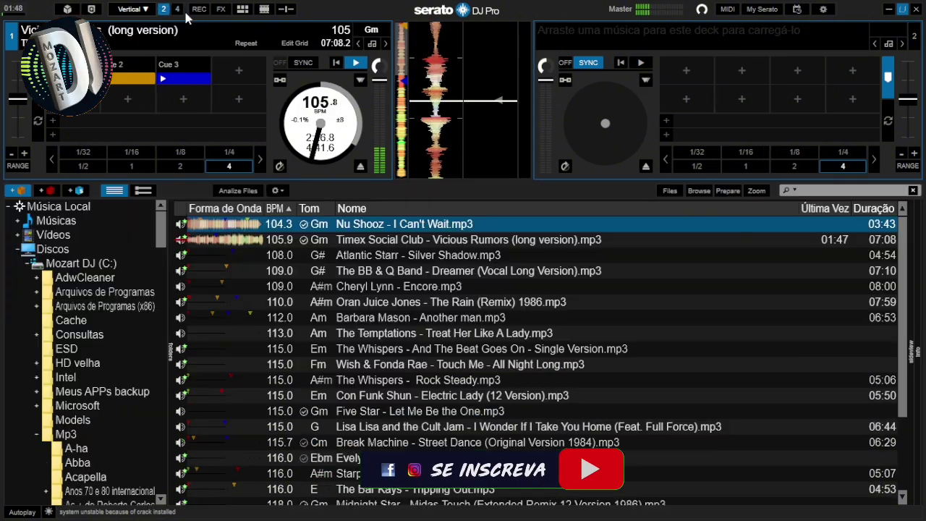
click(145, 9)
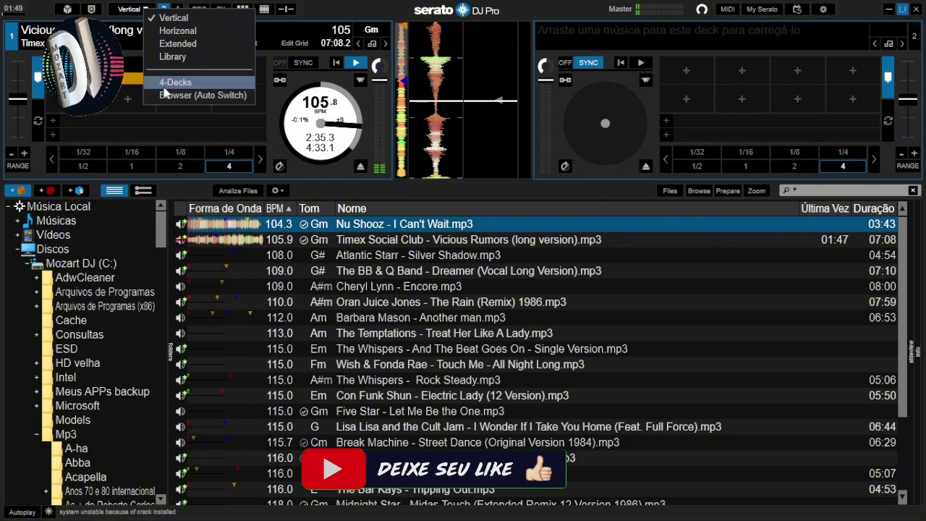
click(131, 15)
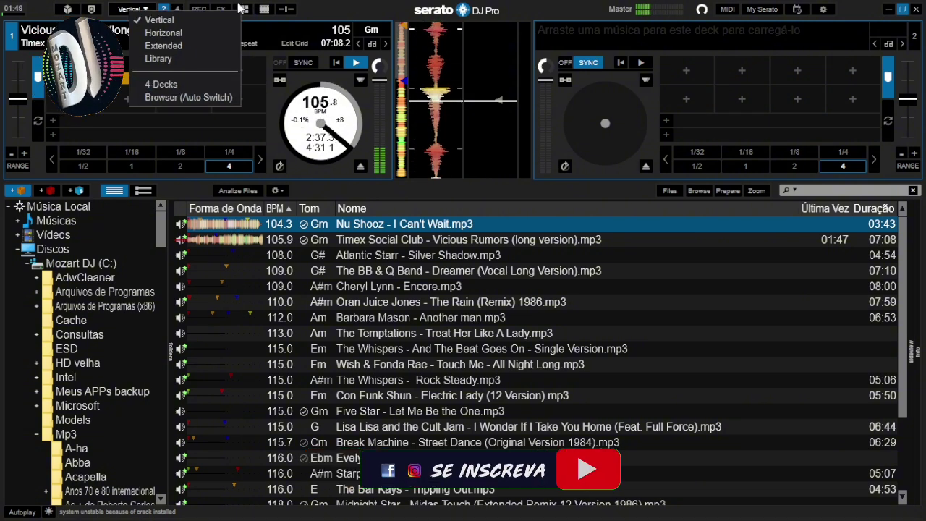
click(130, 14)
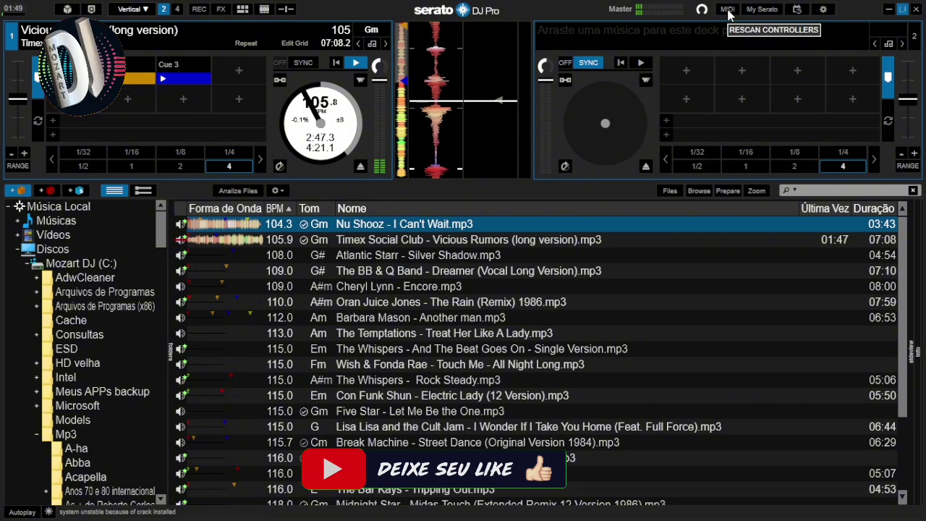
- Examine the My Serato settings for DJ preferences, display and performance, including their BPM, waveform order, CPU meter and pitch quality options
click(768, 13)
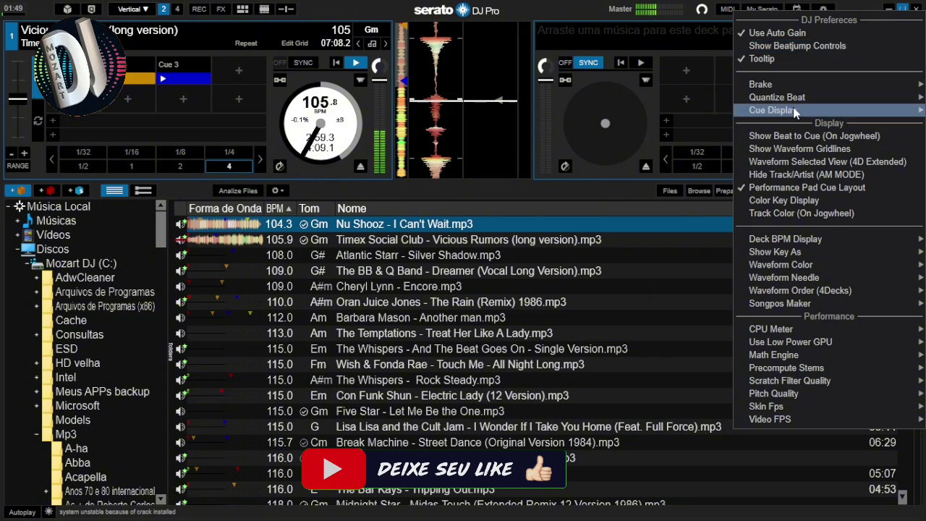
mouse_move(778, 86)
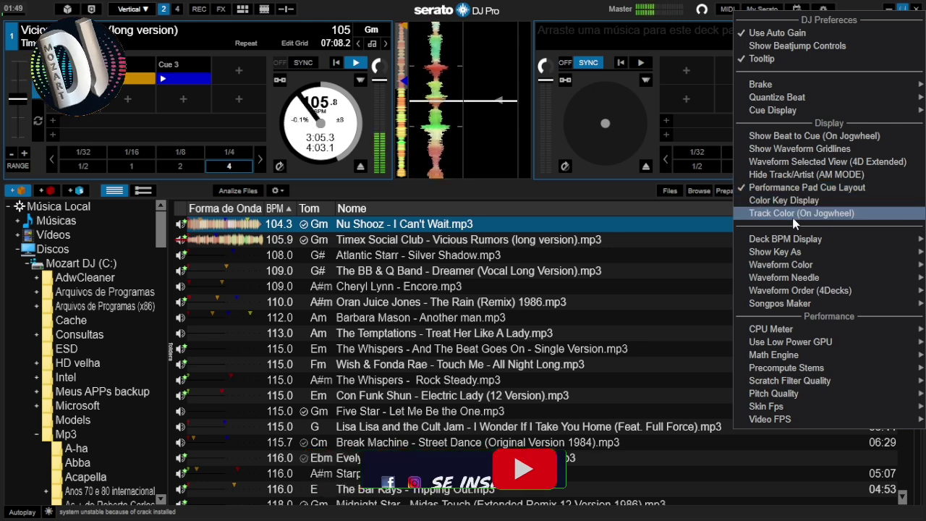
mouse_move(796, 246)
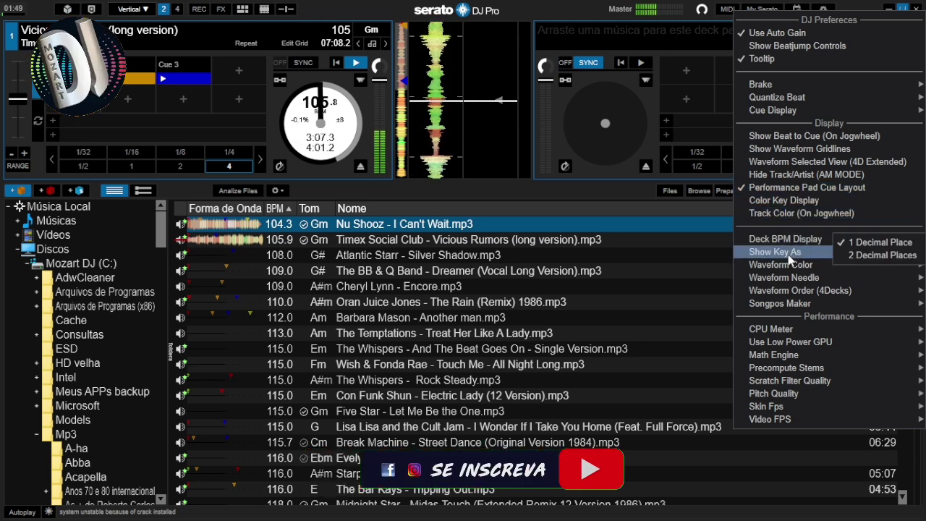
mouse_move(779, 272)
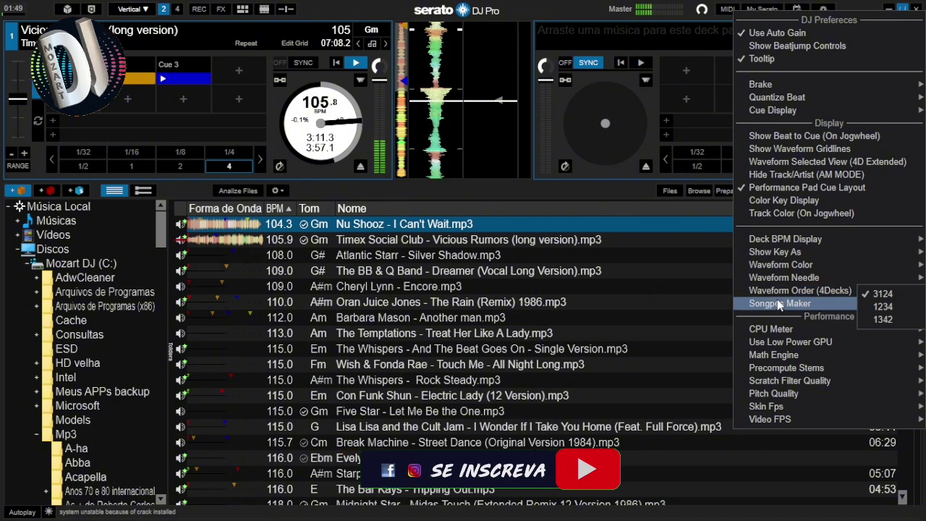
mouse_move(774, 329)
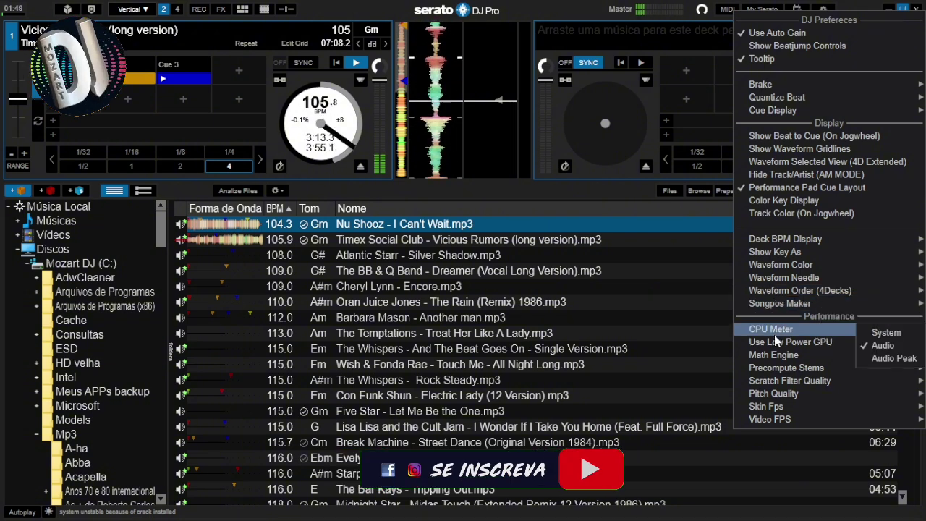
mouse_move(775, 372)
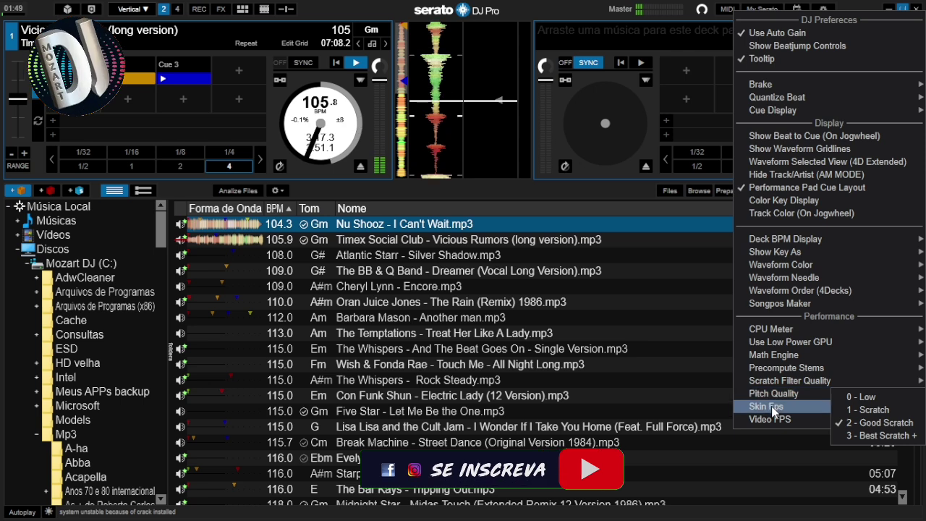
mouse_move(771, 417)
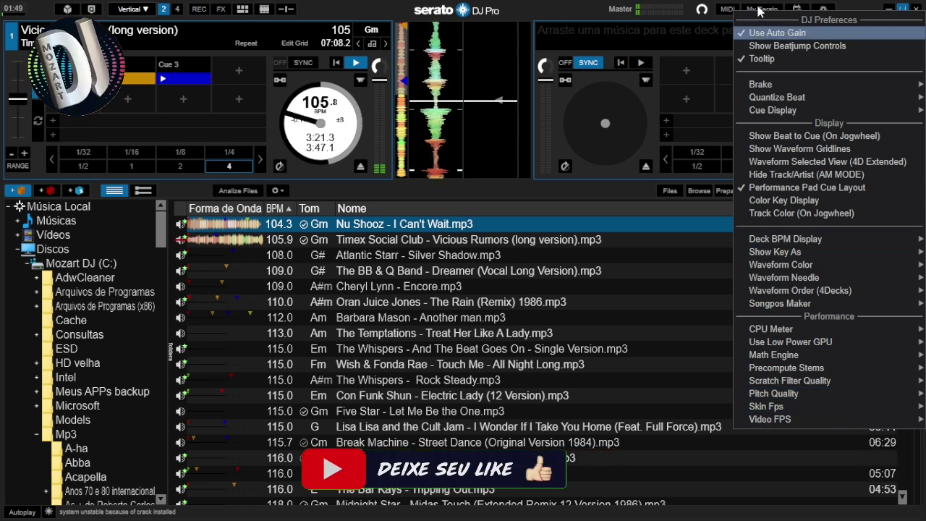
click(569, 12)
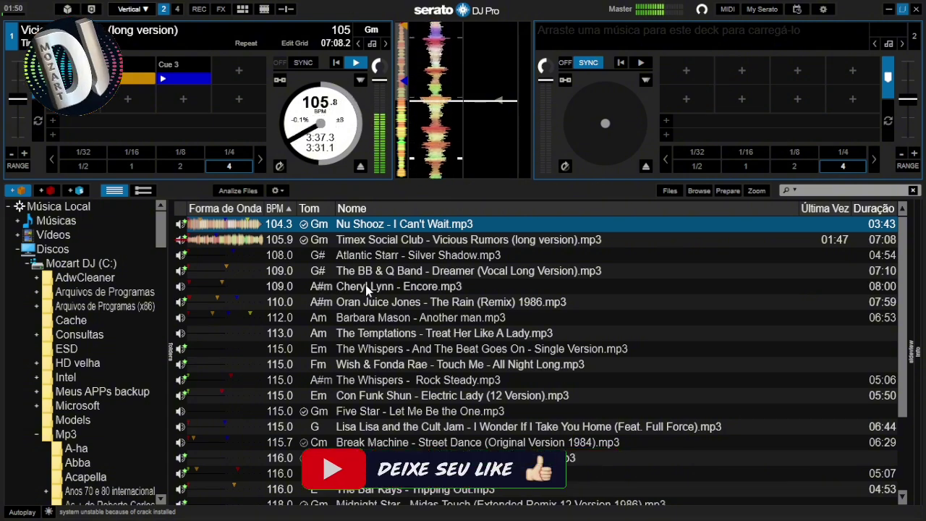
- Load the track "Cheryl Lynn - Encore.mp3" from the library onto deck 2
drag(367, 290, 624, 124)
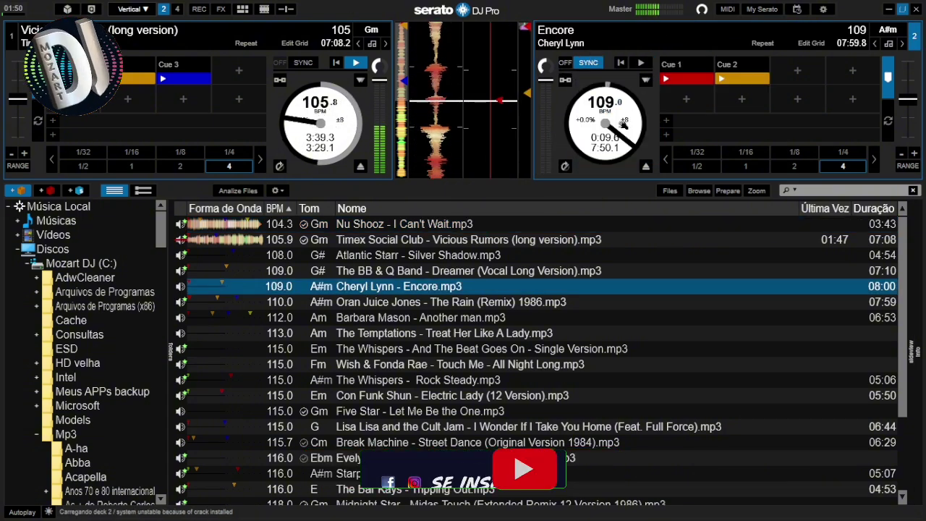
key(s)
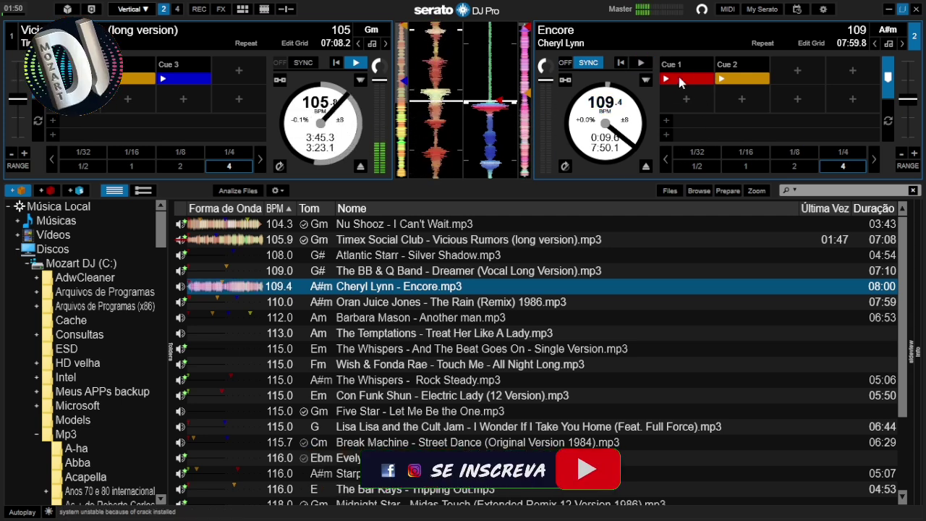
key(s)
- Set cue points 3 to 8 at the current position of the track on deck 2
click(797, 70)
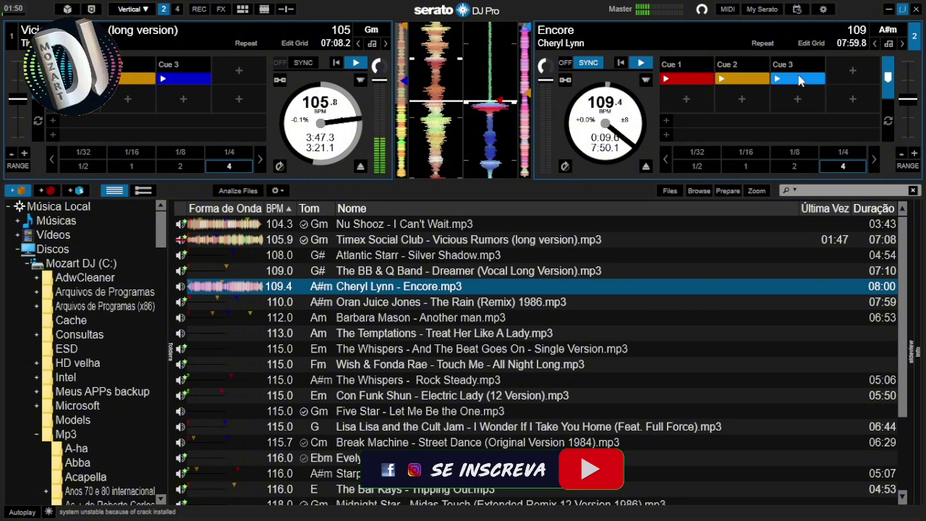
click(850, 71)
click(855, 103)
click(798, 103)
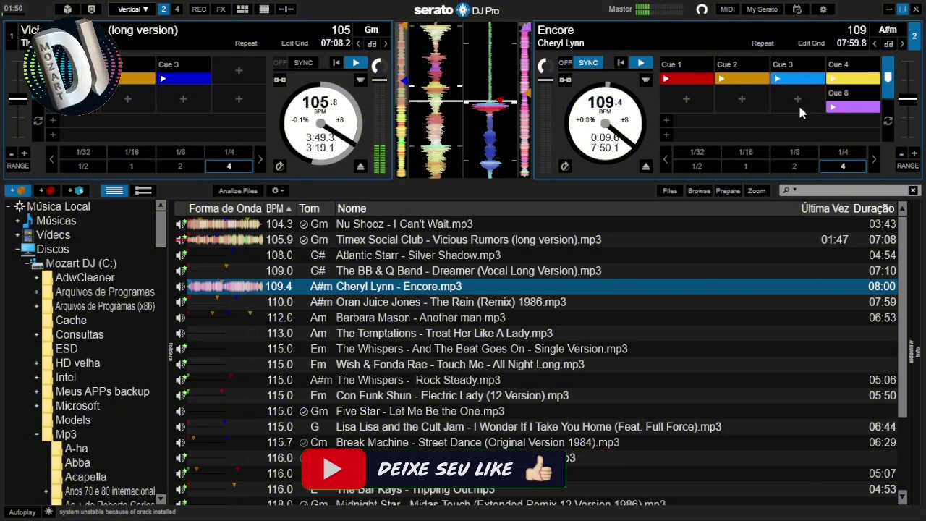
click(755, 107)
click(681, 103)
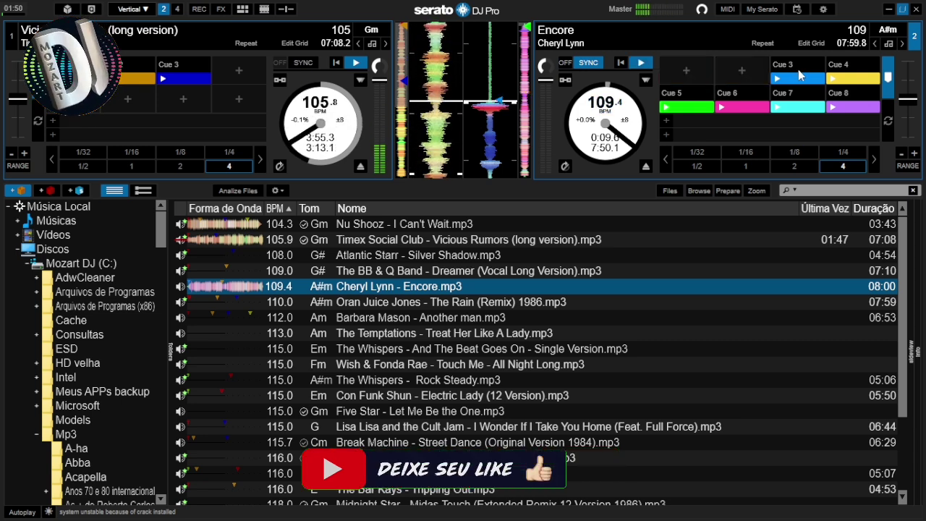
- Delete all eight cue points from the track on deck 2
click(843, 78)
click(848, 107)
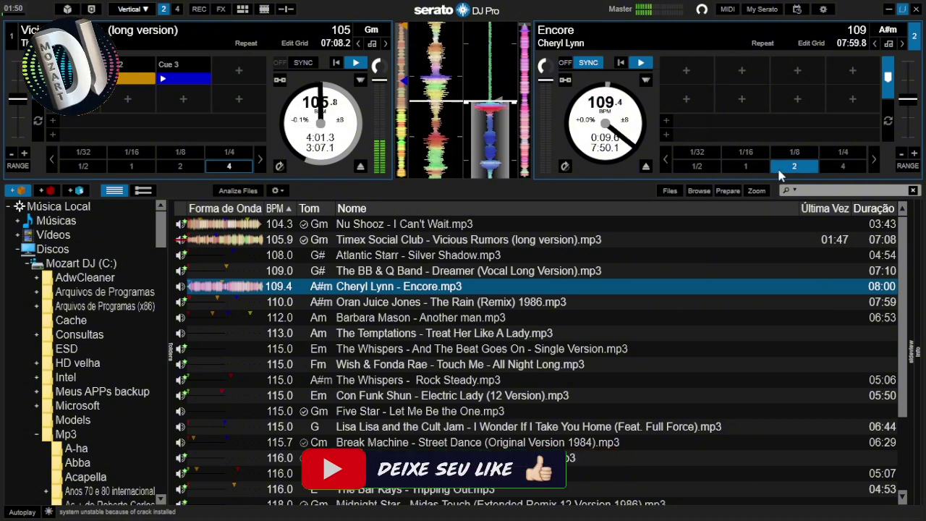
- Shift deck 2's loop lengths to the 1/8 to 16 range, try several loops, and leave 1 beat selected with looping off
click(872, 158)
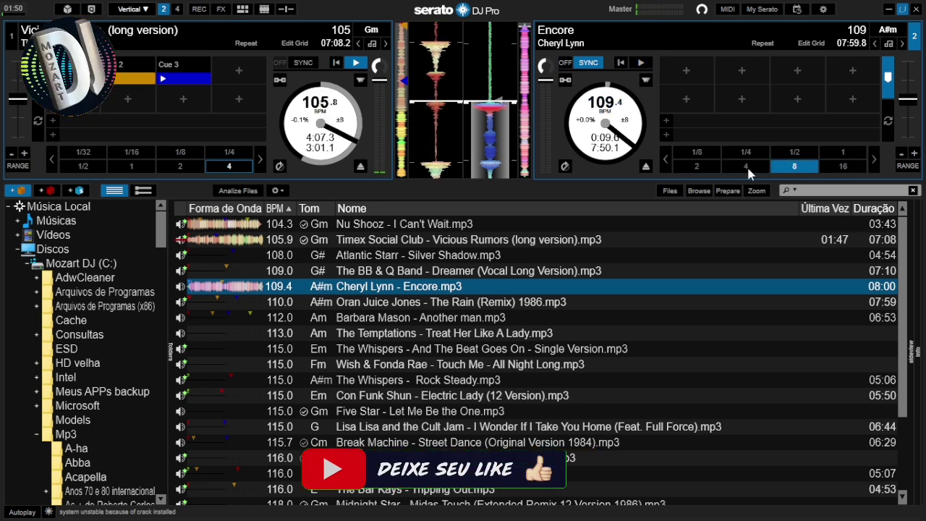
click(696, 167)
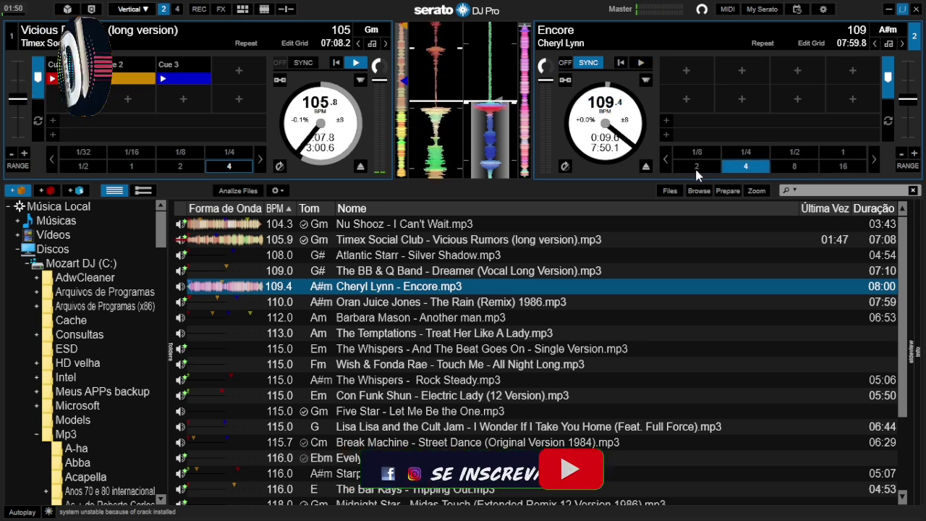
click(827, 149)
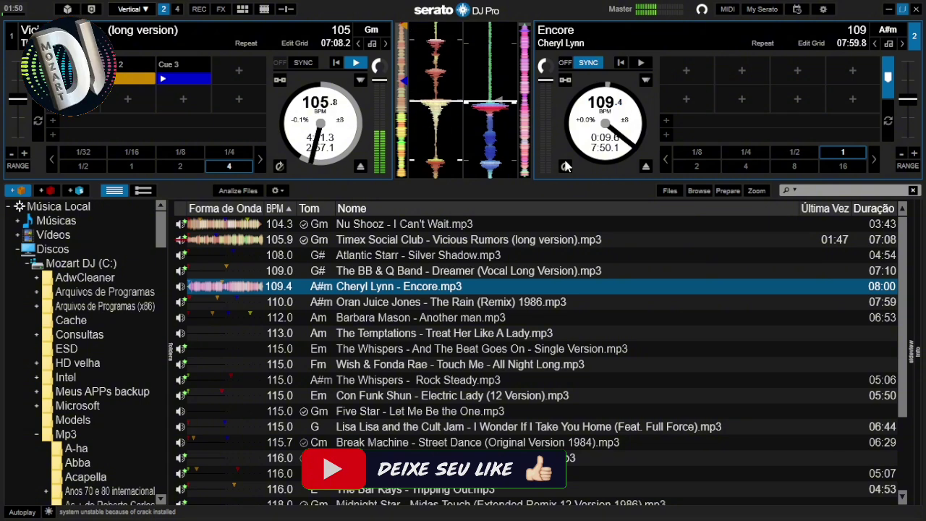
- Scratch the Encore track by turning deck 2's jog wheel
drag(586, 152, 597, 99)
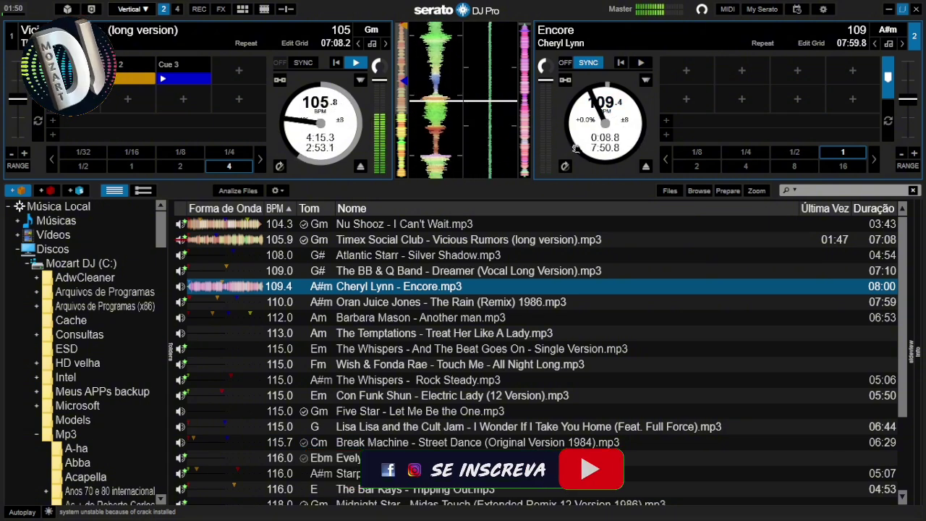
- Display the mixer strip with its EQ, filter and crossfader controls below the decks and hide it again
click(285, 8)
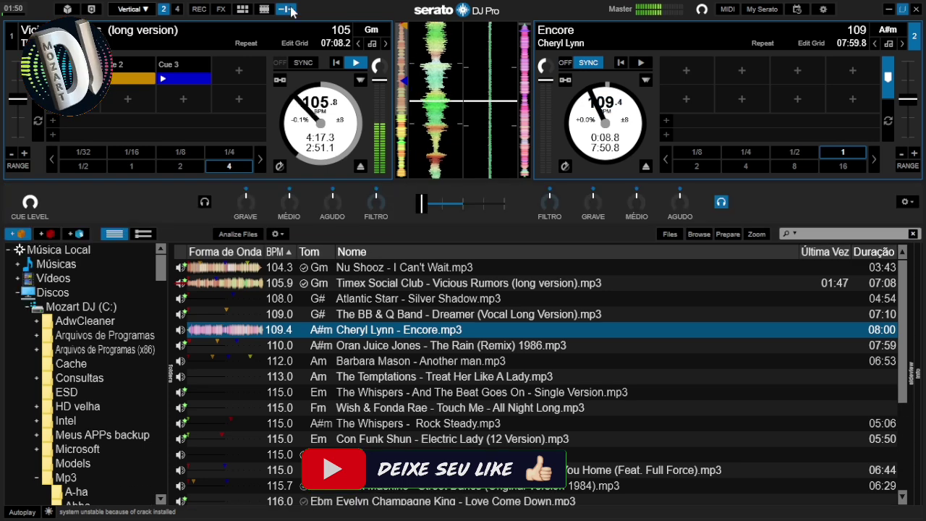
click(285, 8)
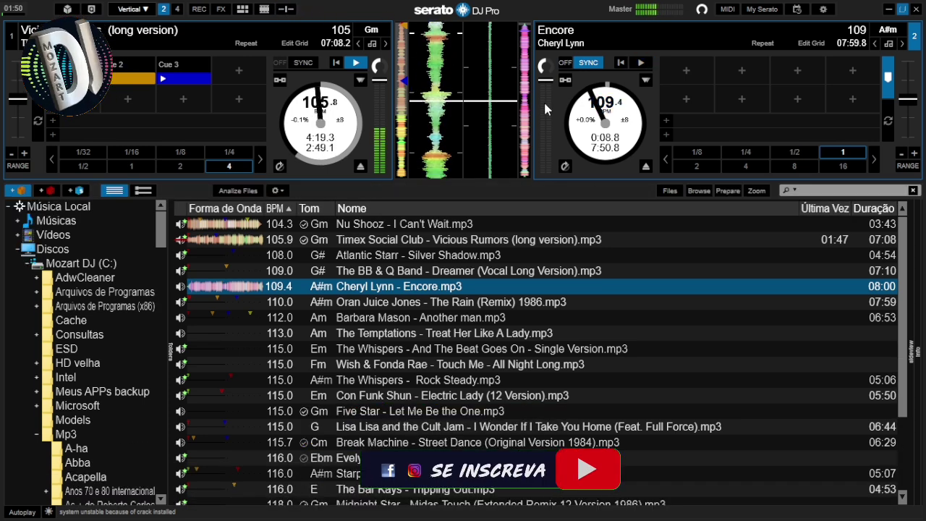
key(s)
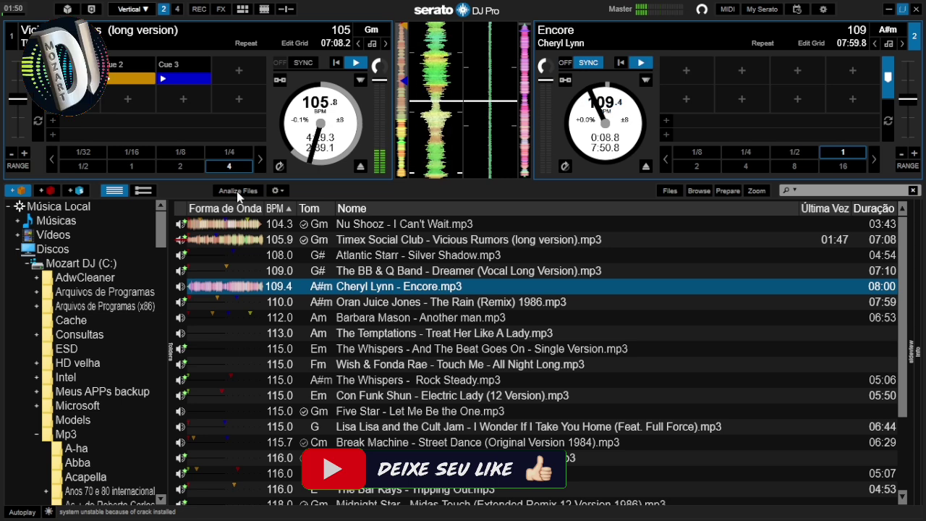
- Analyze the Barbara Mason track "Another man" and look over its context commands without choosing one
drag(235, 317, 240, 192)
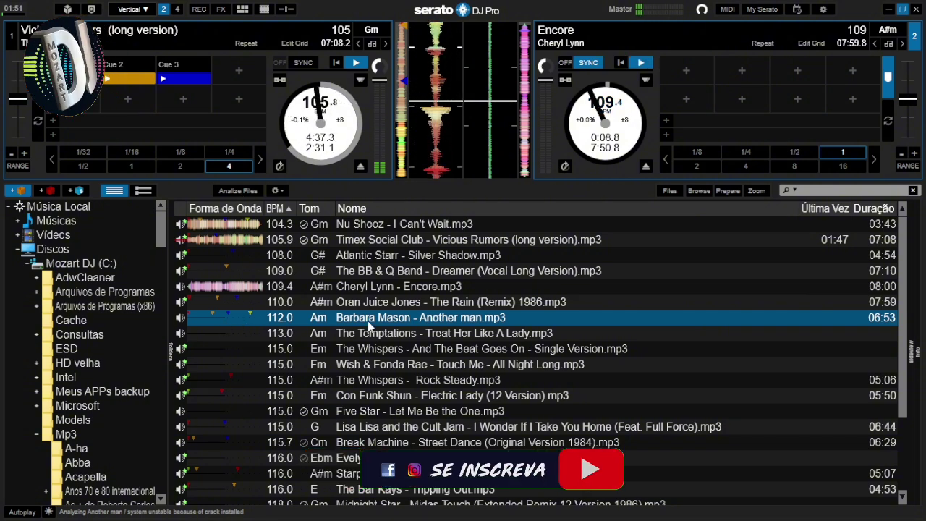
right_click(318, 323)
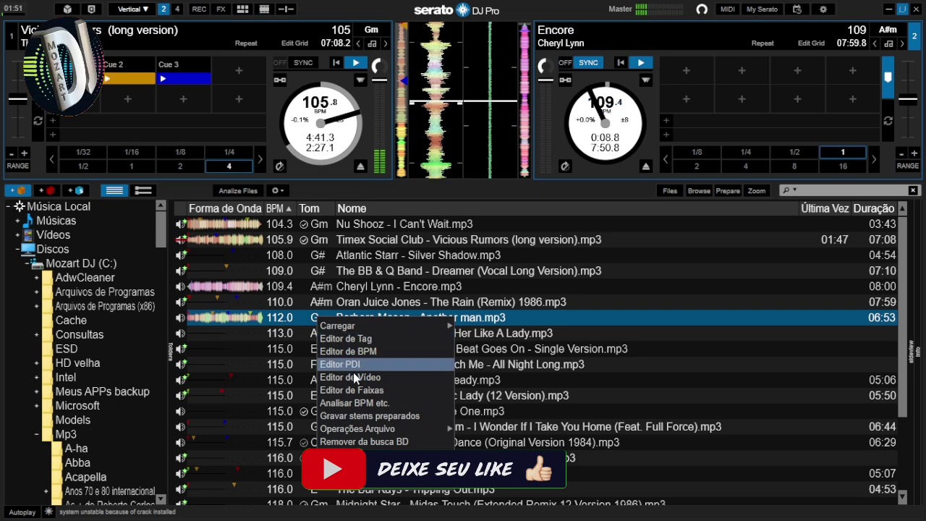
click(414, 190)
- Look over the browser's available columns and options, and try sorting the tracks by Nome before restoring the BPM order
right_click(384, 209)
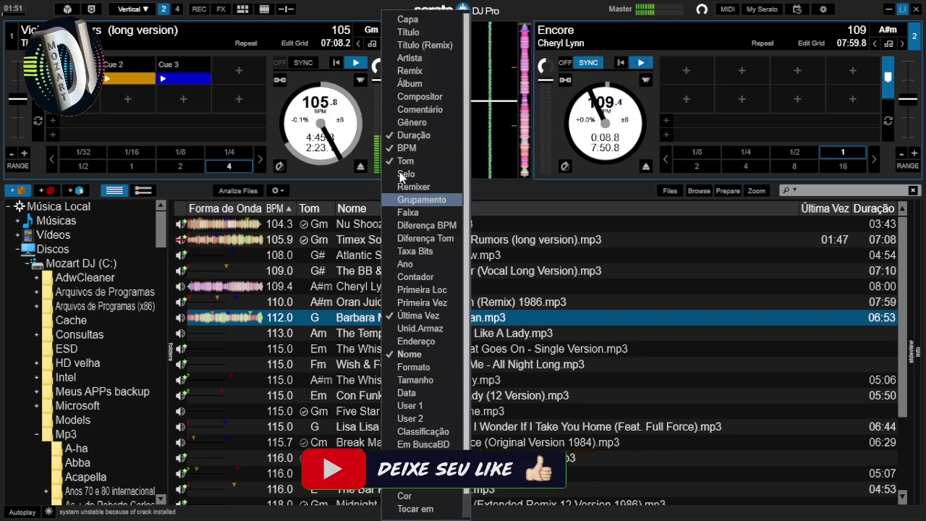
click(538, 206)
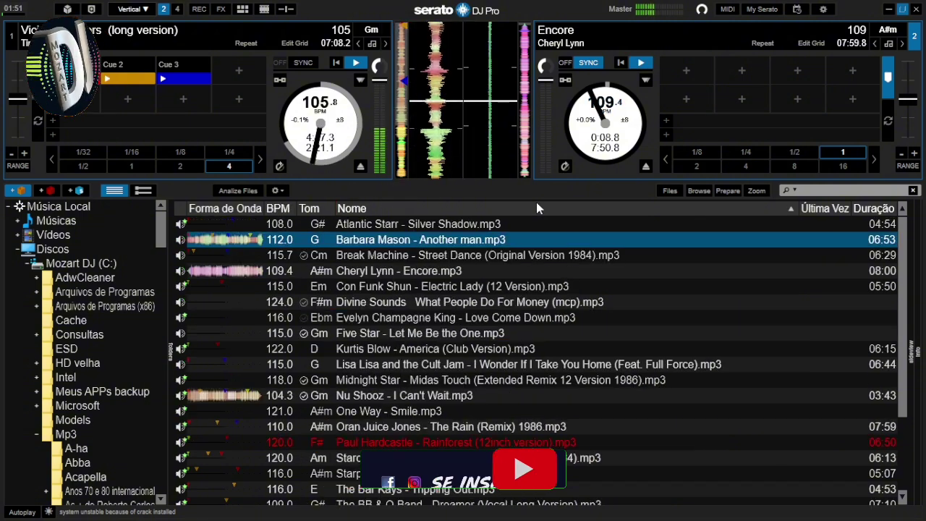
click(277, 209)
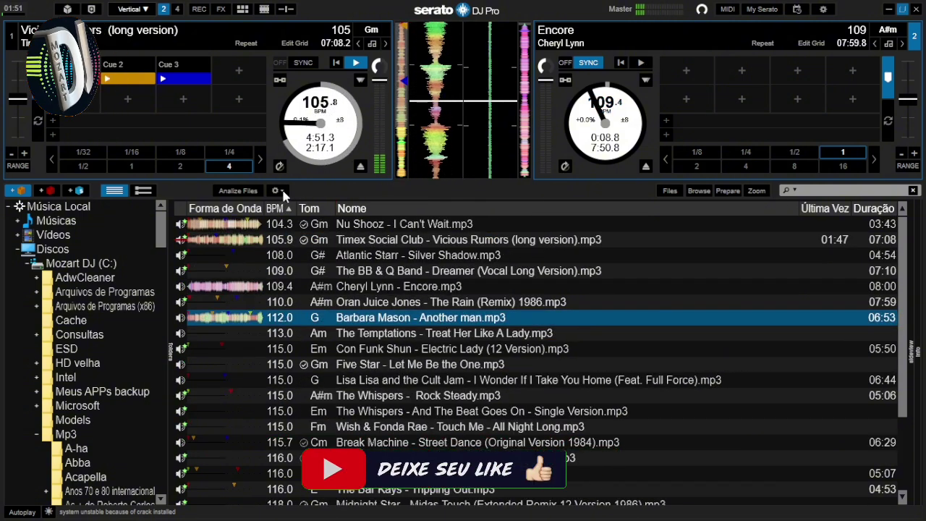
click(281, 192)
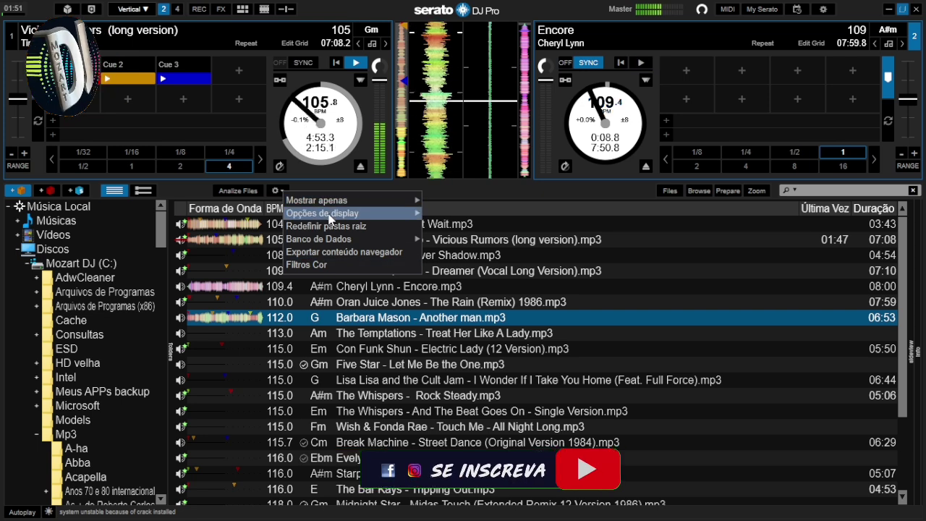
click(463, 192)
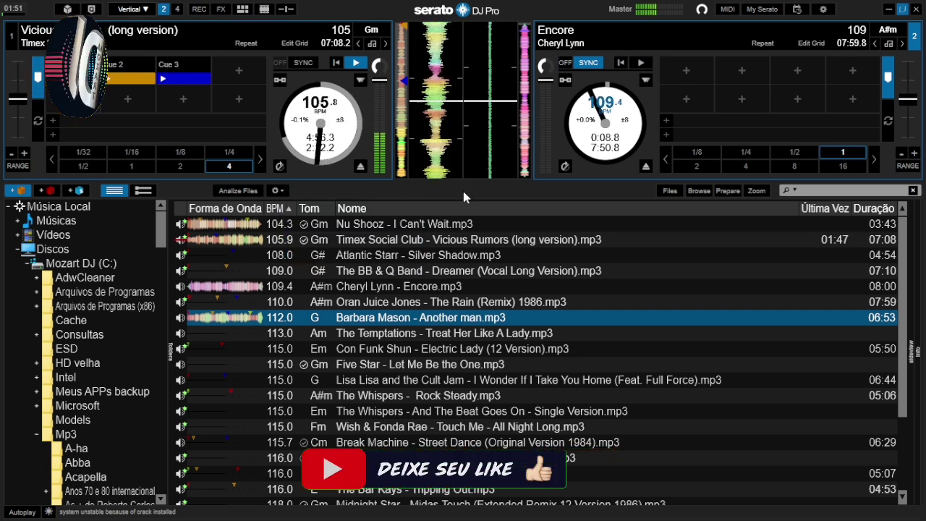
- Show the tracks as cover art tiles, try a smaller tile size, and return the browser to the list view
click(143, 191)
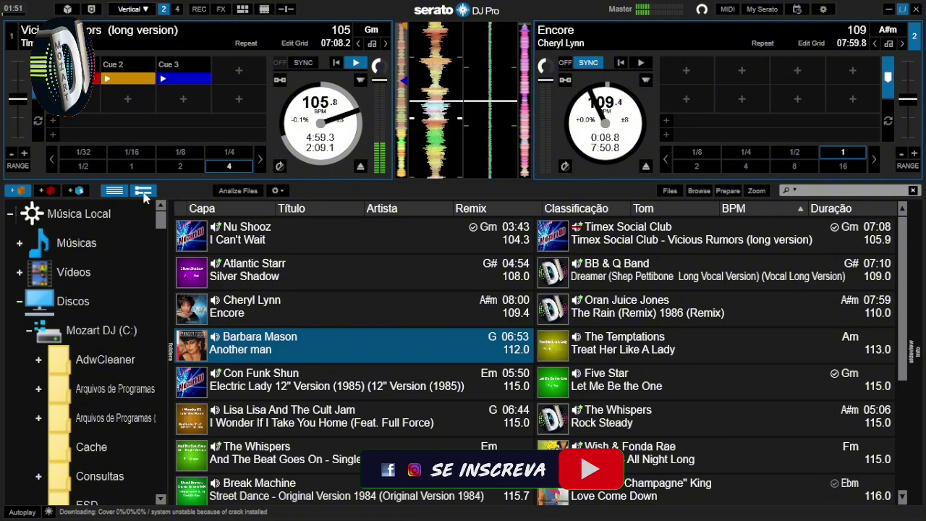
key(ctrl+minus)
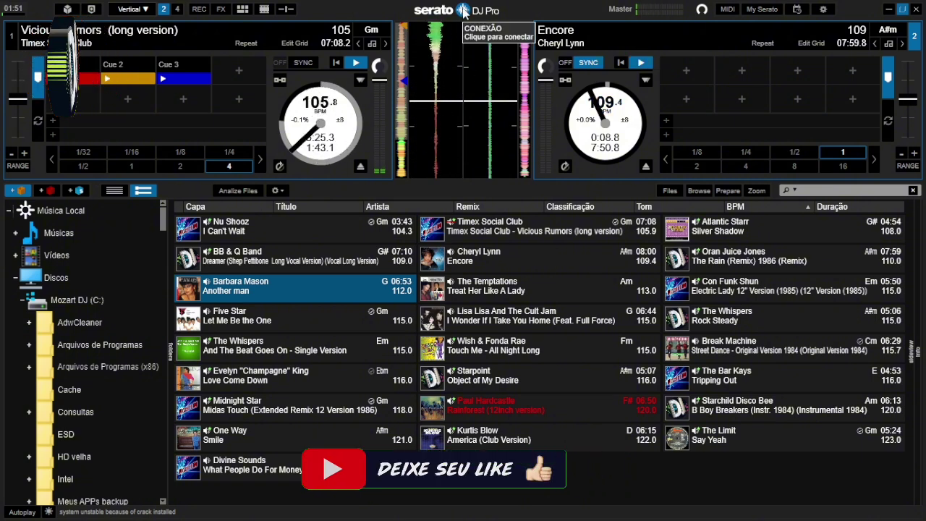
click(114, 191)
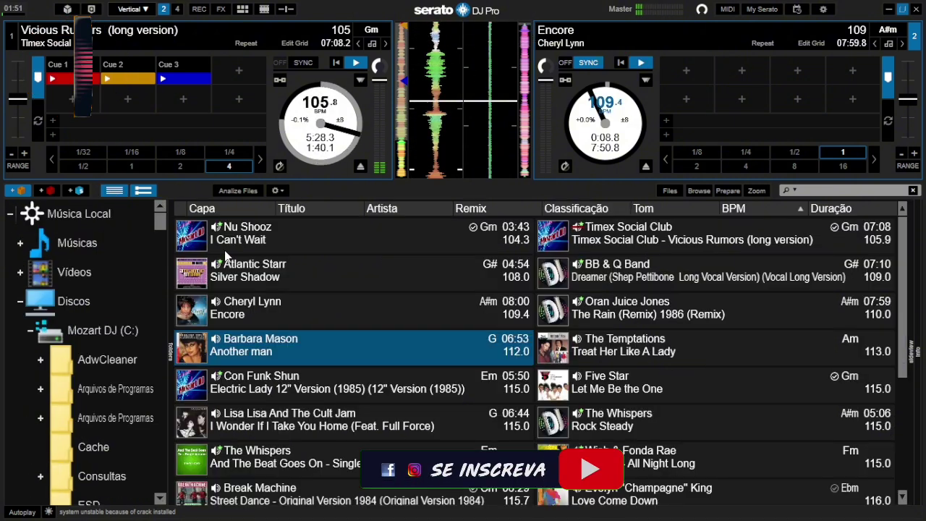
click(114, 191)
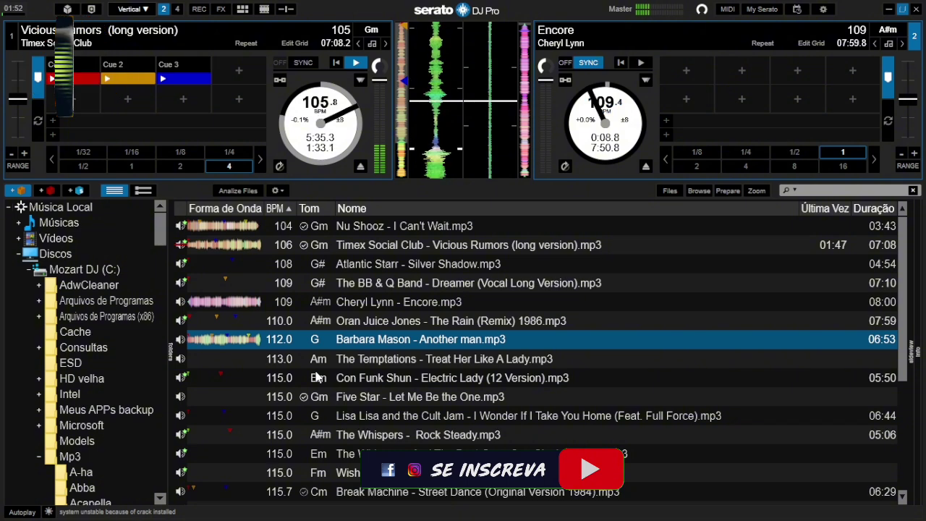
key(s)
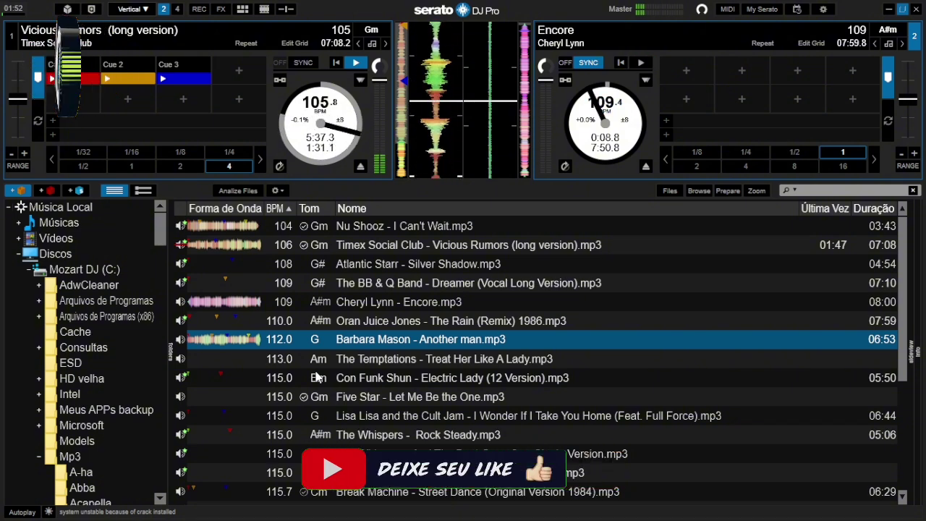